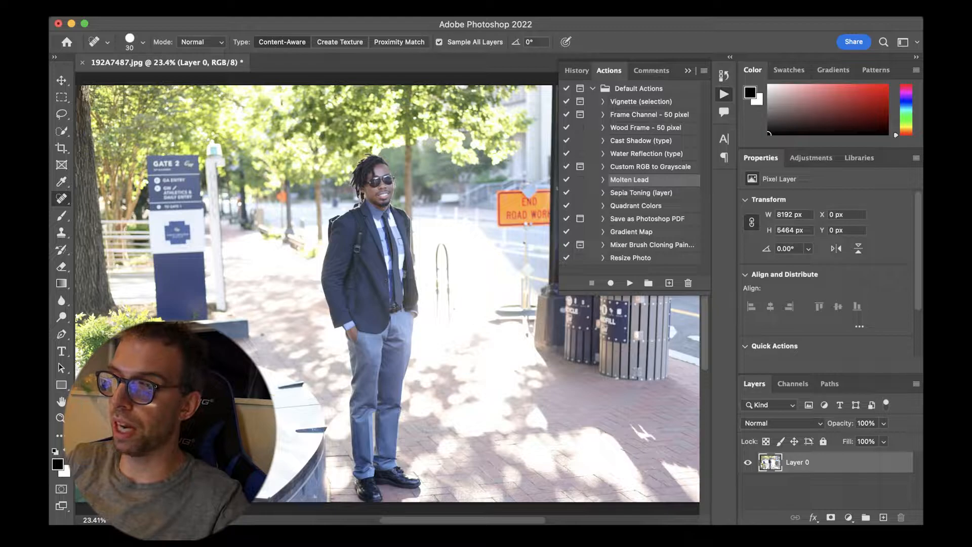
Remove specks and lint from the jacket's sleeve and shoulder with the 30 px Spot Healing Brush in Content-Aware mode.
scroll(345, 248, "up", 2)
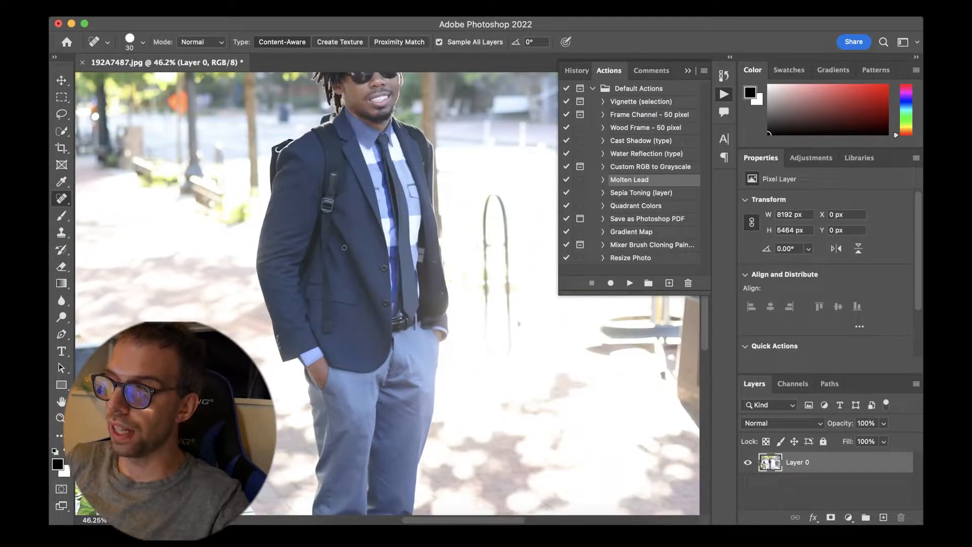
scroll(345, 248, "up", 4)
scroll(347, 252, "left", 1)
left_click_drag(221, 320, 212, 314)
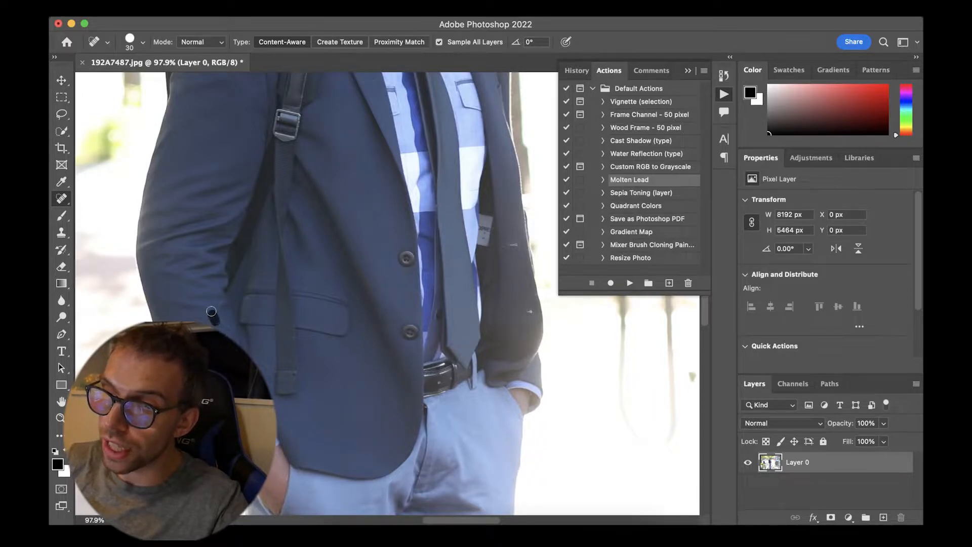
scroll(247, 353, "up", 2)
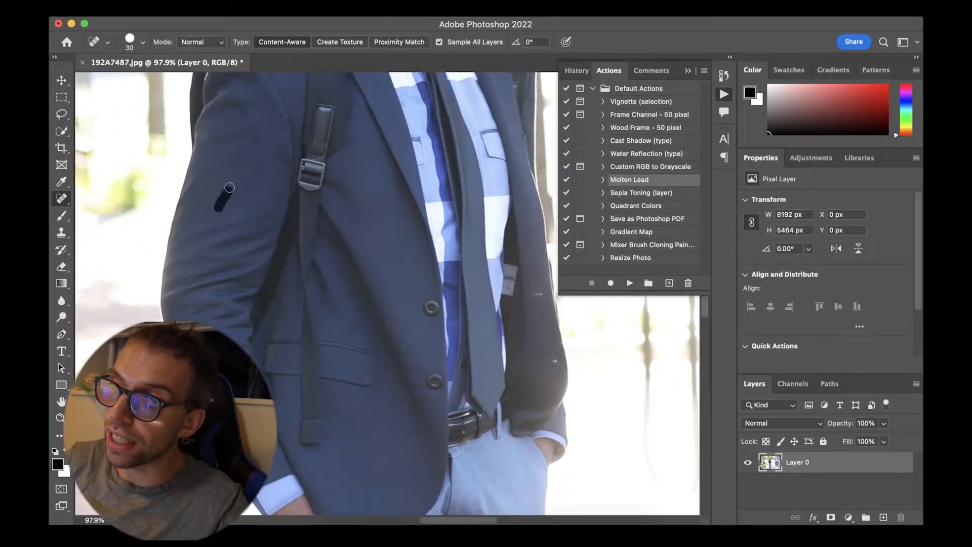
scroll(230, 187, "up", 2)
scroll(282, 203, "up", 3)
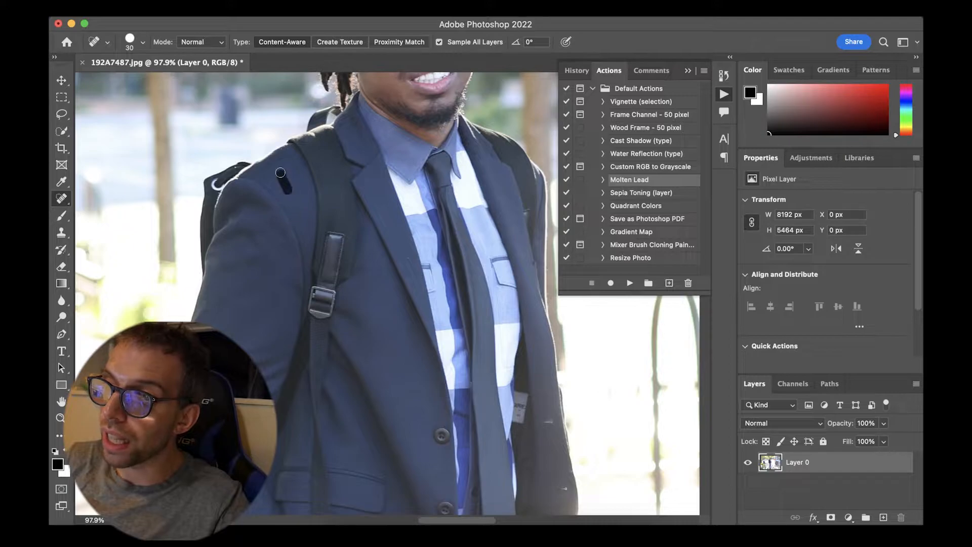
Heal the small specks on both jacket lapels and on the jacket's open front panel.
left_click(409, 257)
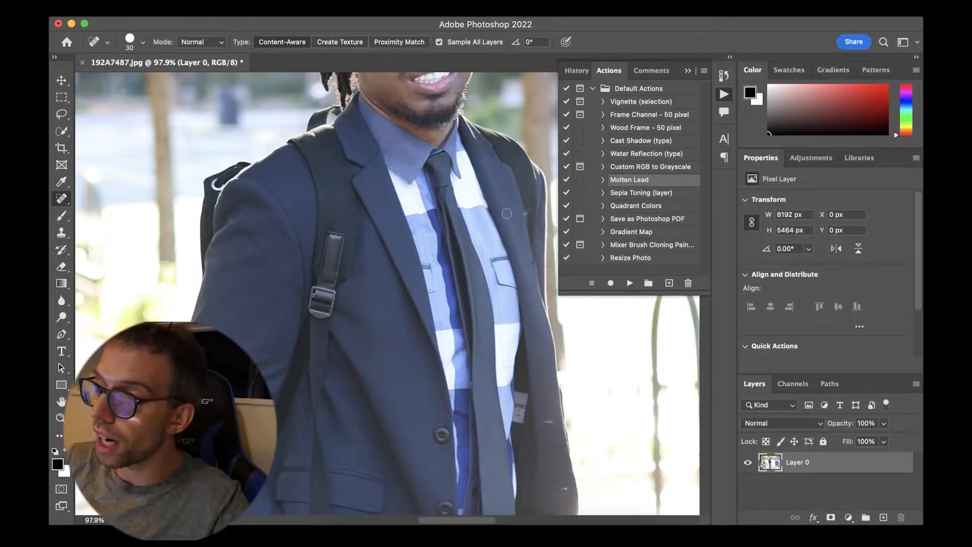
left_click(497, 196)
left_click_drag(510, 219, 509, 208)
scroll(513, 263, "down", 3)
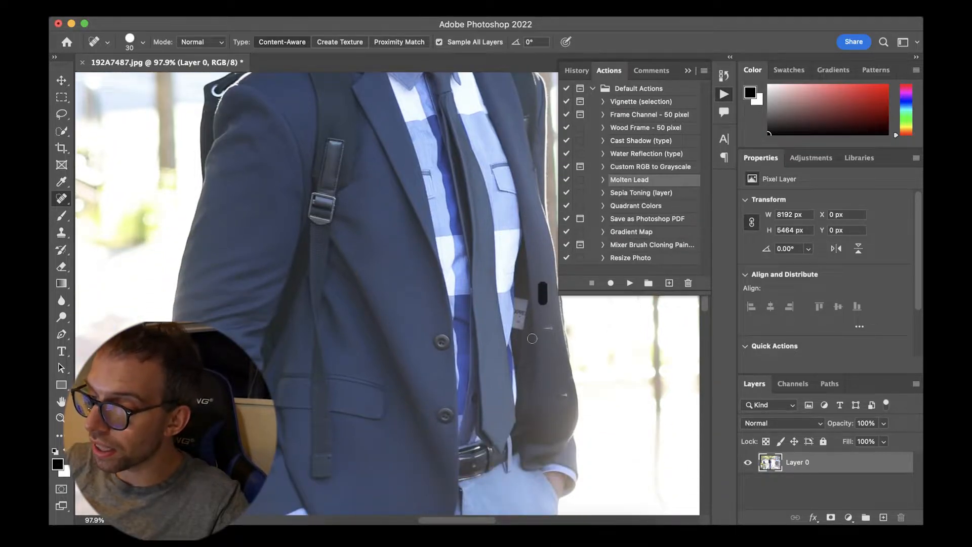
scroll(537, 314, "down", 5)
Spot-heal the small blemishes on the upper thigh of the blue trousers.
left_click(406, 324)
left_click(408, 304)
left_click(414, 304)
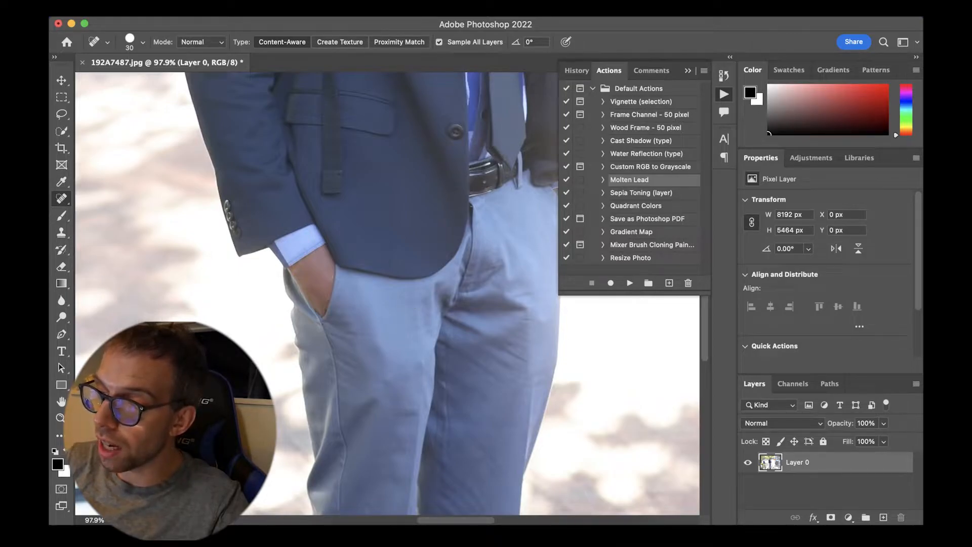
left_click(421, 305)
Clean up specks on the upper lapel and shirt collar, and fit the whole photo in view.
scroll(418, 306, "up", 10)
left_click(411, 302)
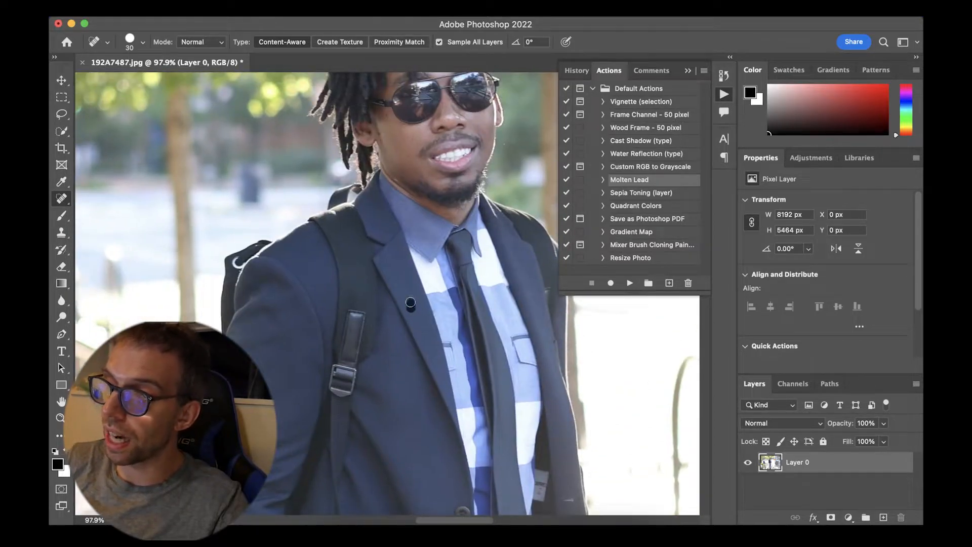
left_click(387, 224)
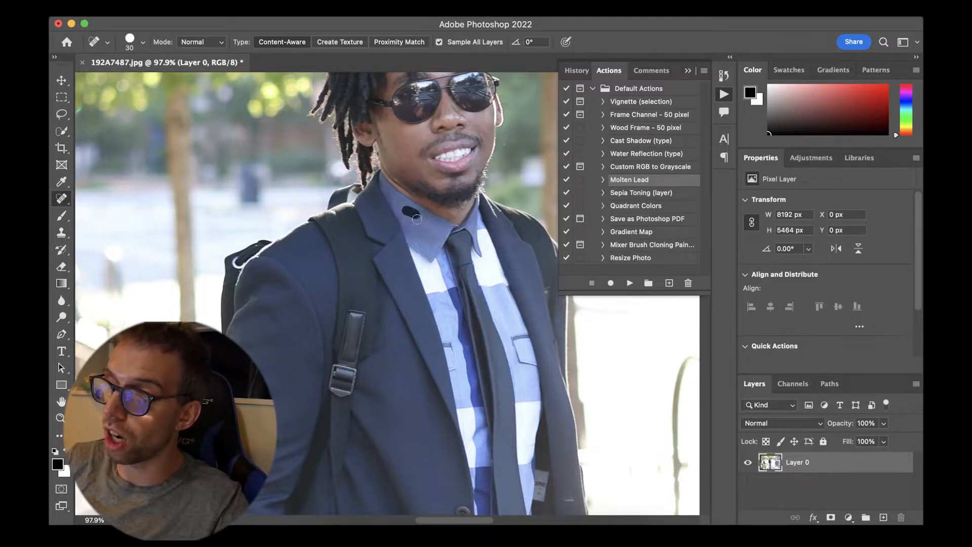
left_click_drag(383, 231, 333, 227)
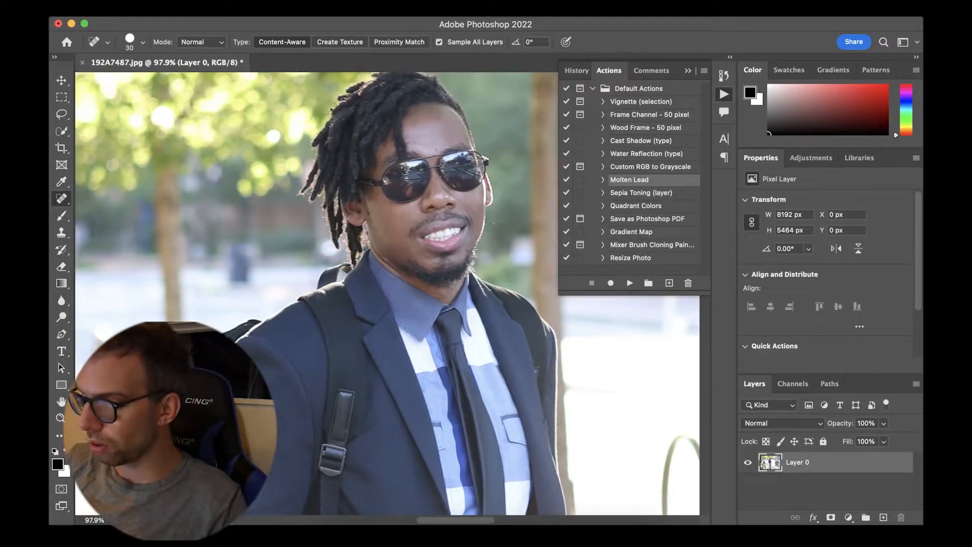
key("super+0")
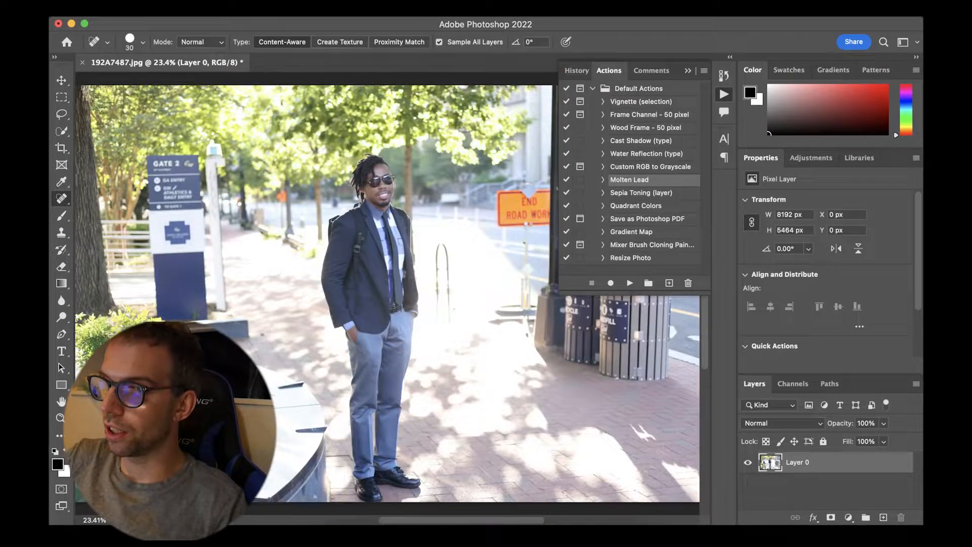
Add a Curves adjustment layer above the photo and pull the RGB curve's midpoint slightly down to darken the midtones.
left_click(847, 518)
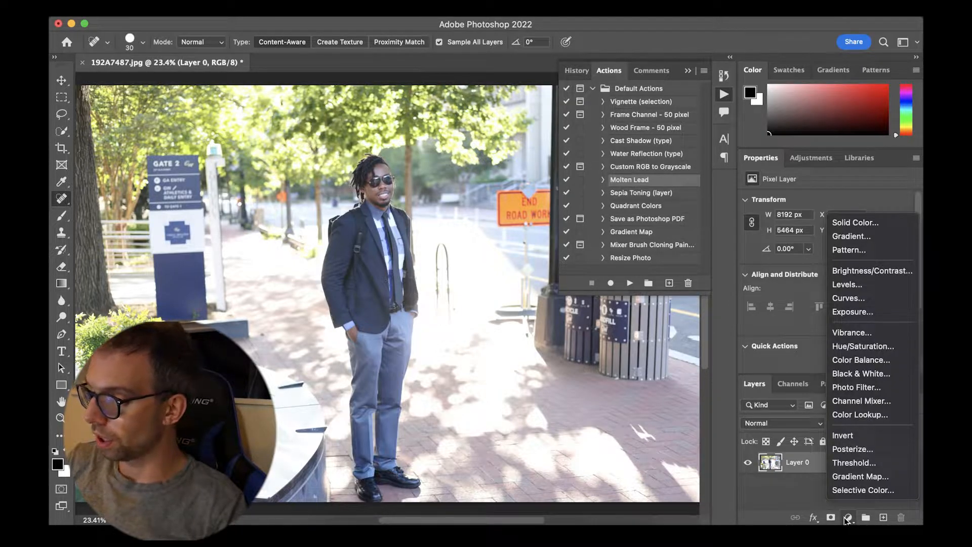
left_click(848, 298)
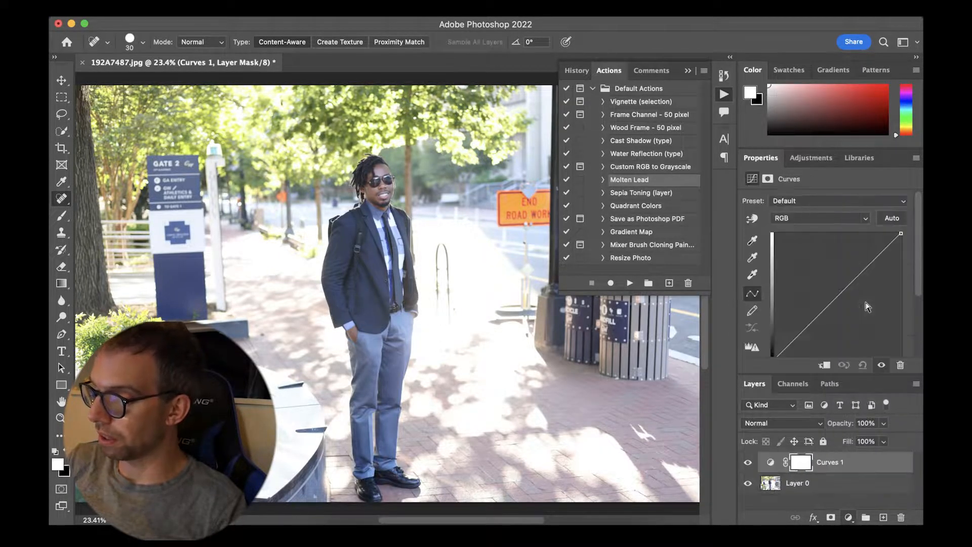
left_click_drag(835, 305, 834, 303)
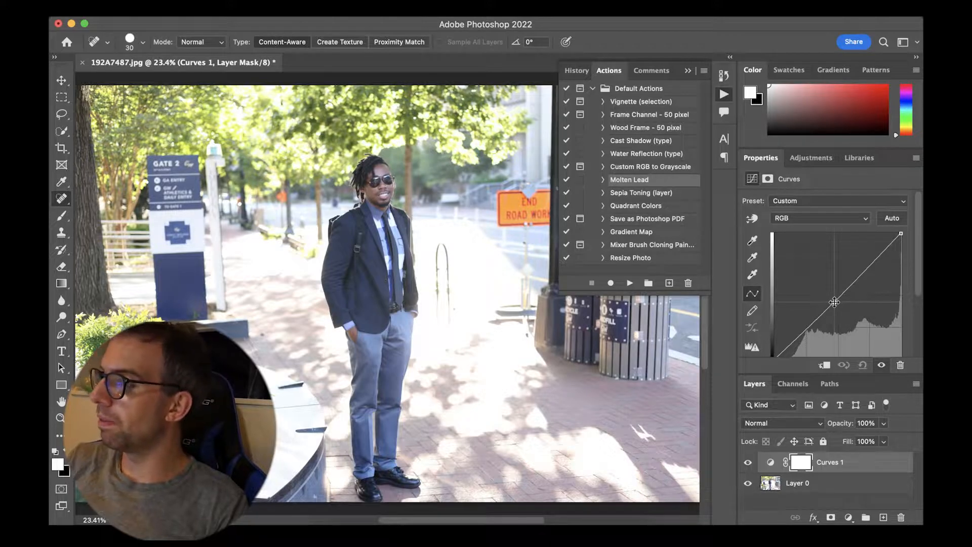
mouse_move(834, 302)
left_mouse_down()
mouse_move(825, 291)
mouse_move(835, 308)
left_mouse_up()
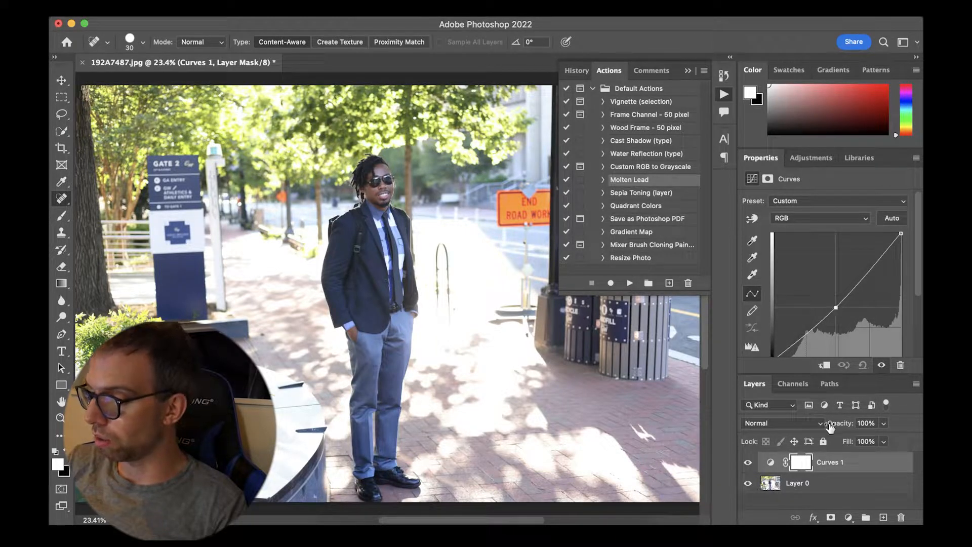
Add a Vibrance adjustment layer, try full saturation, and bring both Vibrance and Saturation to -4.
left_click(849, 517)
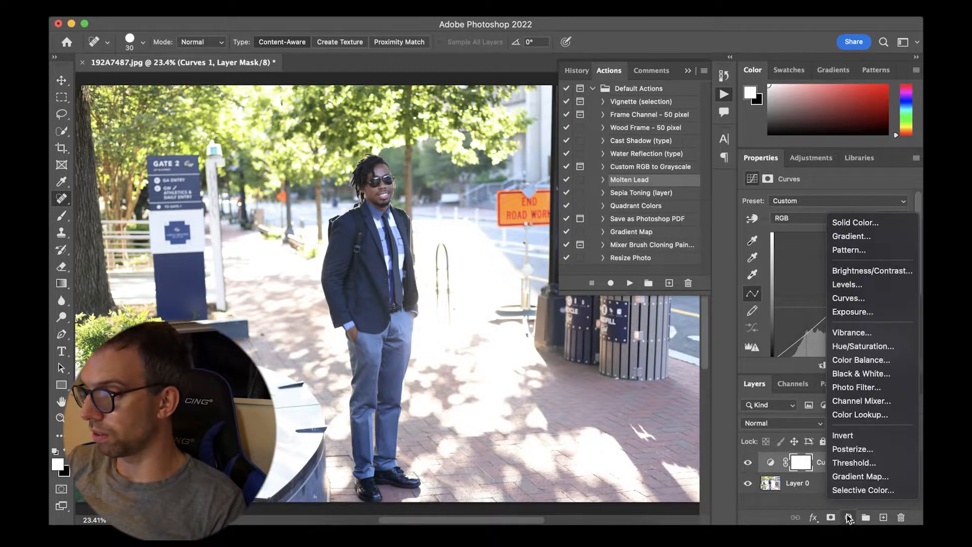
left_click(856, 334)
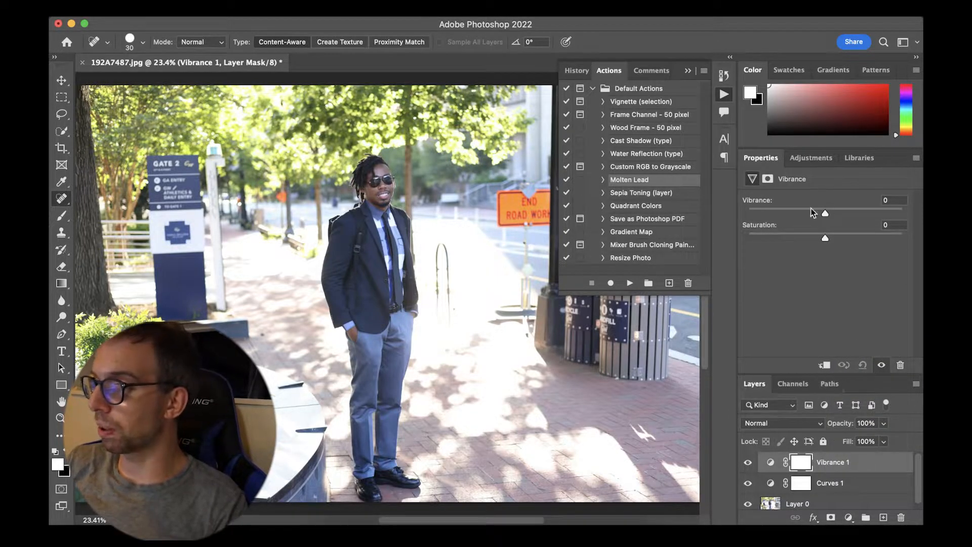
left_click_drag(826, 239, 900, 238)
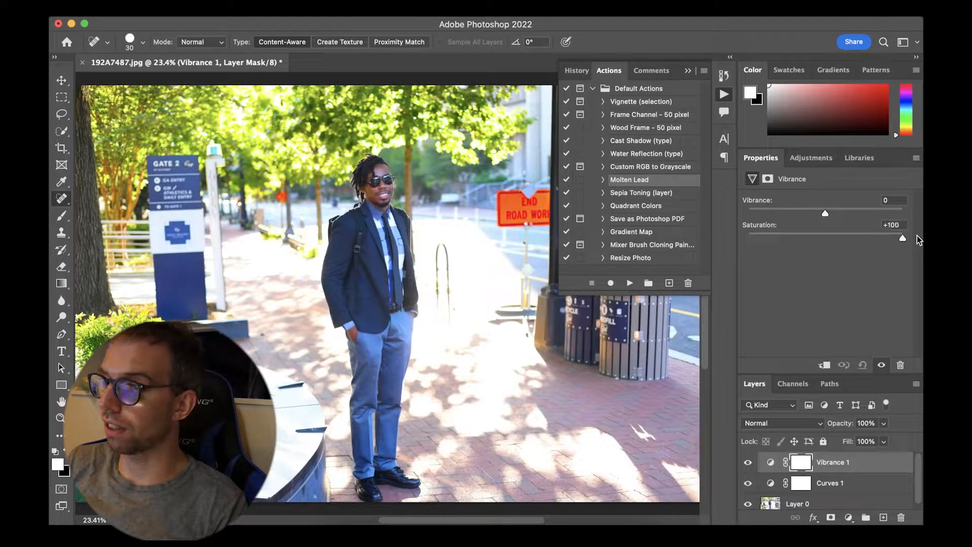
left_click(823, 235)
left_click_drag(822, 238, 822, 213)
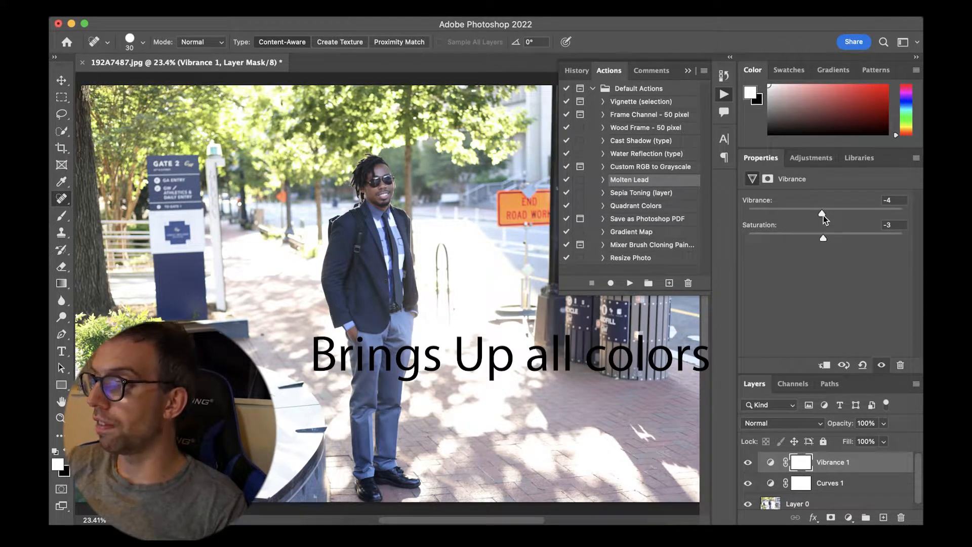
mouse_move(824, 238)
left_mouse_down()
mouse_move(867, 236)
mouse_move(823, 236)
left_mouse_up()
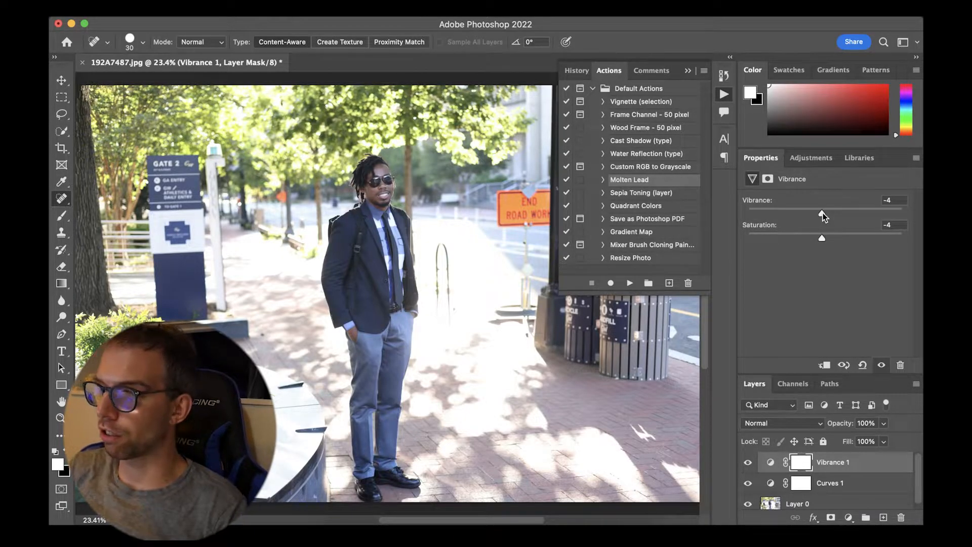
Raise the Vibrance adjustment's Vibrance to +4 and Saturation to +6 after trying a much stronger vibrance.
left_click_drag(844, 212, 871, 208)
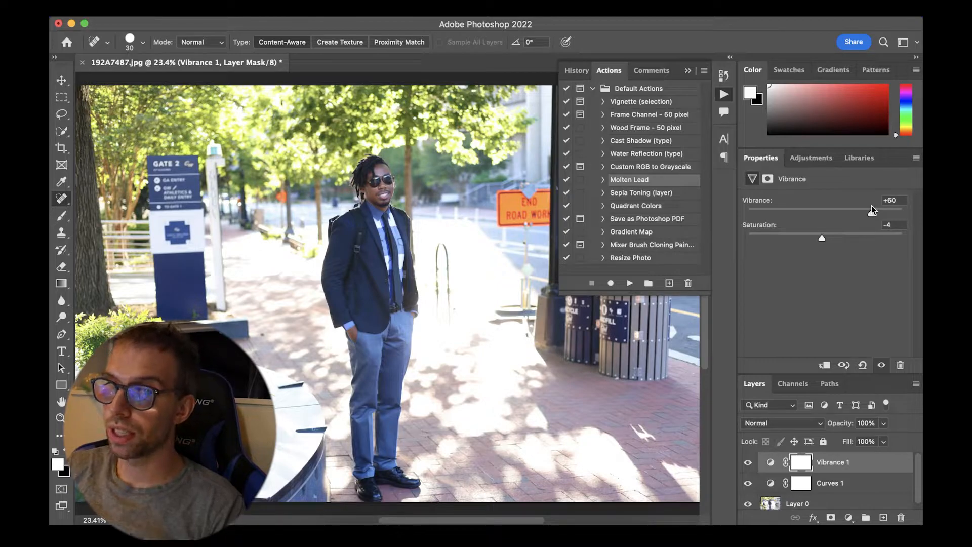
left_click_drag(871, 205, 843, 213)
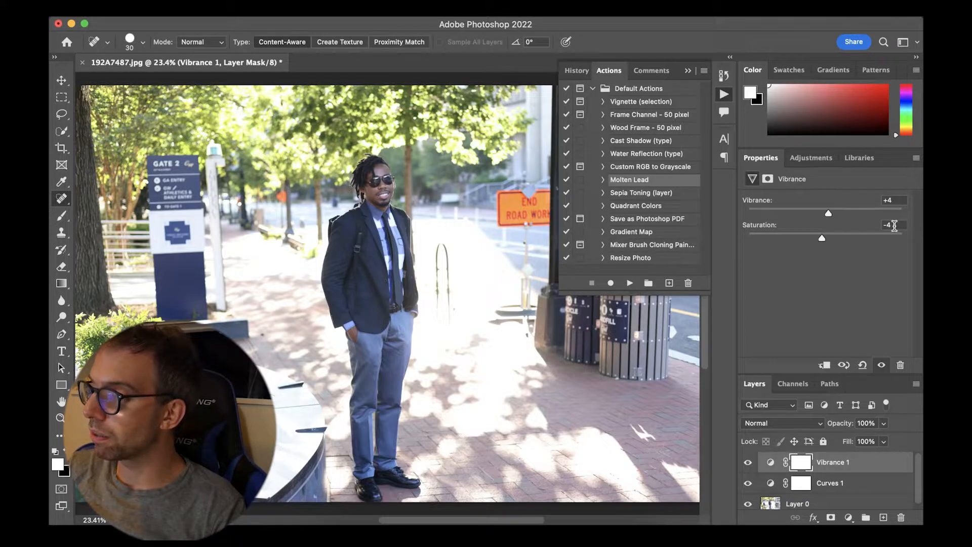
left_click_drag(828, 238, 831, 238)
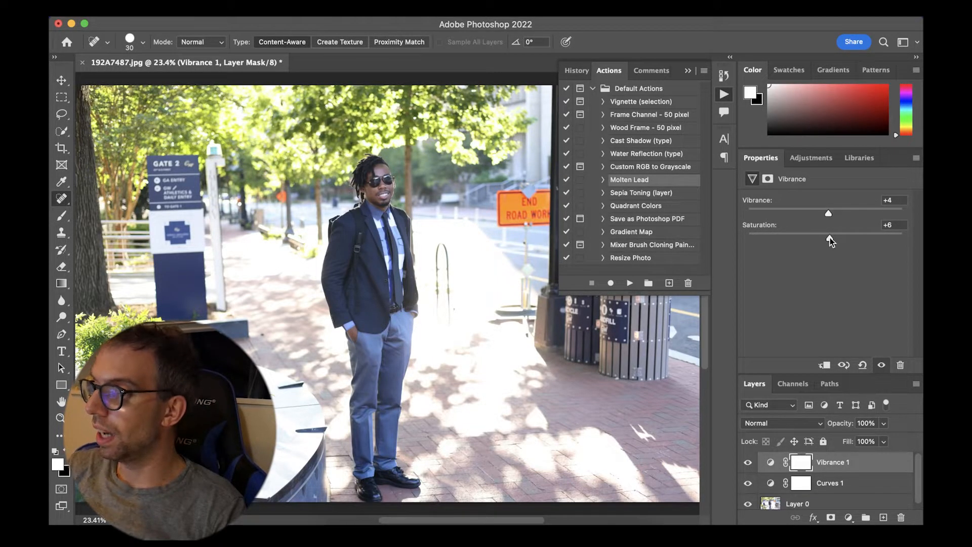
Add a Selective Color adjustment layer and set Black to +87% for the Whites.
left_click(848, 517)
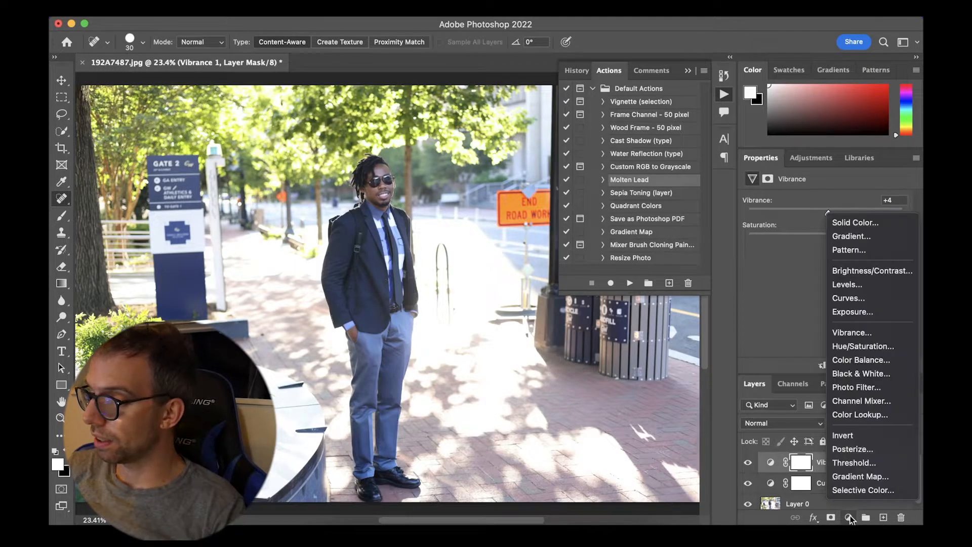
key("Escape")
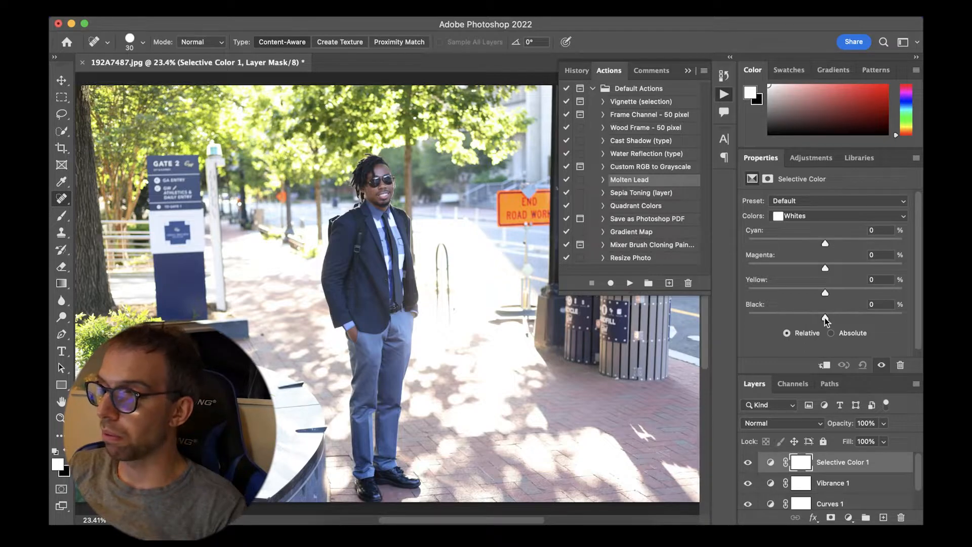
left_click(795, 217)
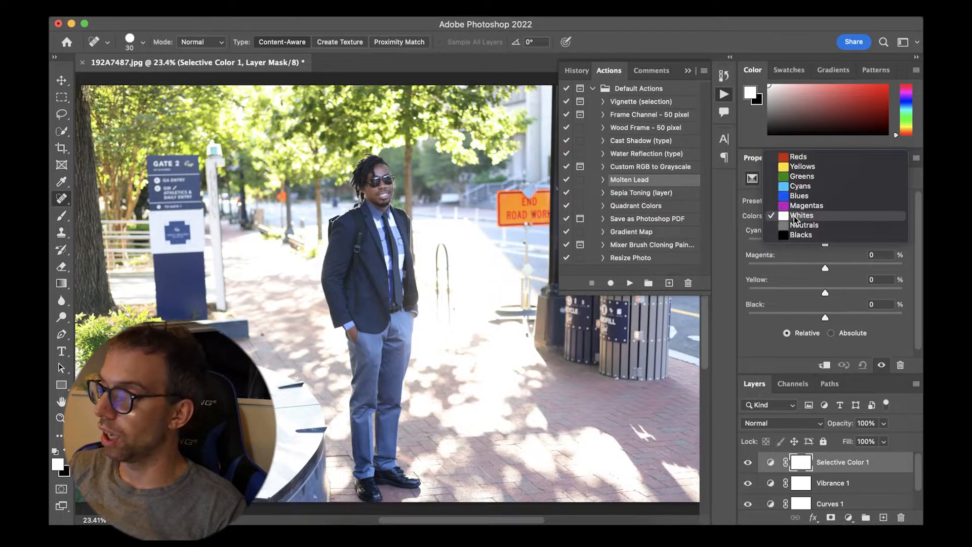
left_click(795, 216)
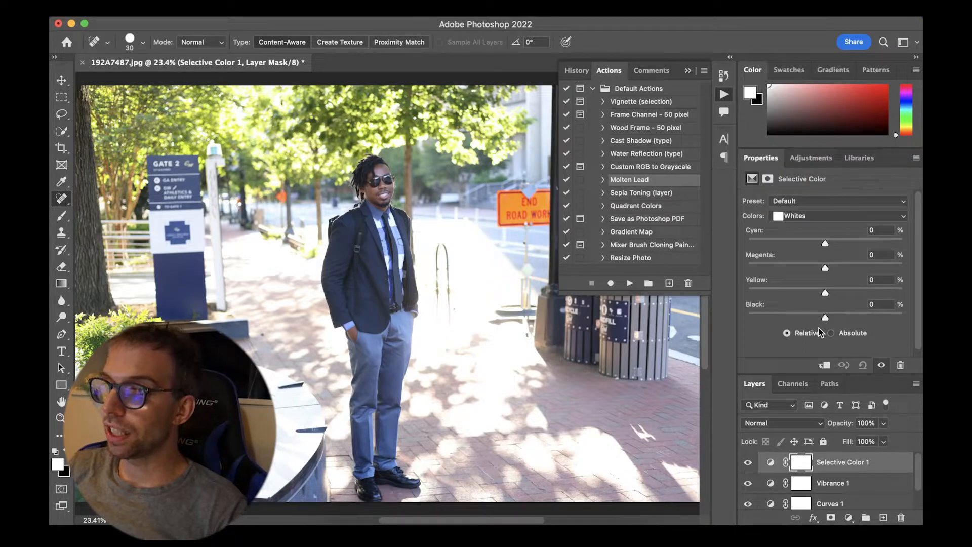
left_click_drag(825, 317, 887, 319)
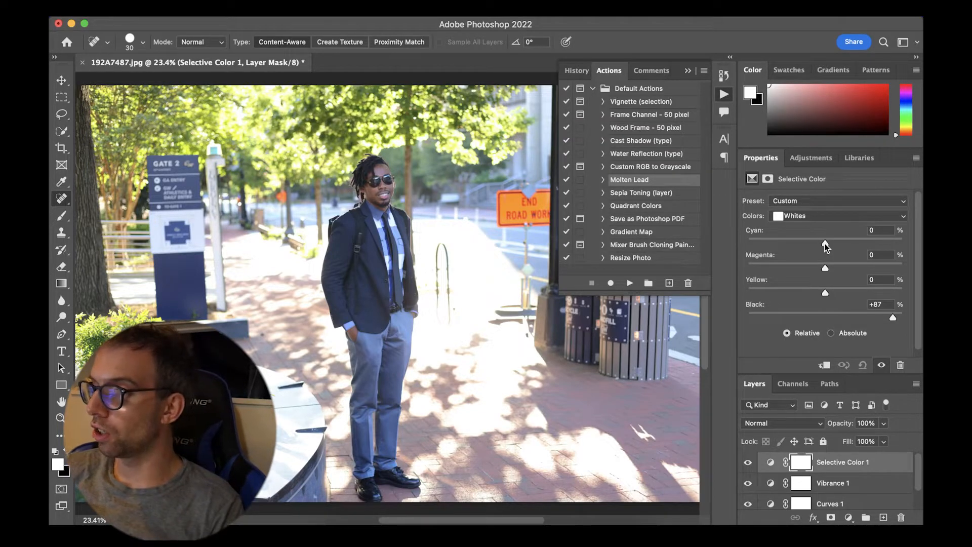
Set the Whites' Cyan to -2% and Magenta to -4% in the Selective Color adjustment.
left_click_drag(823, 243, 763, 243)
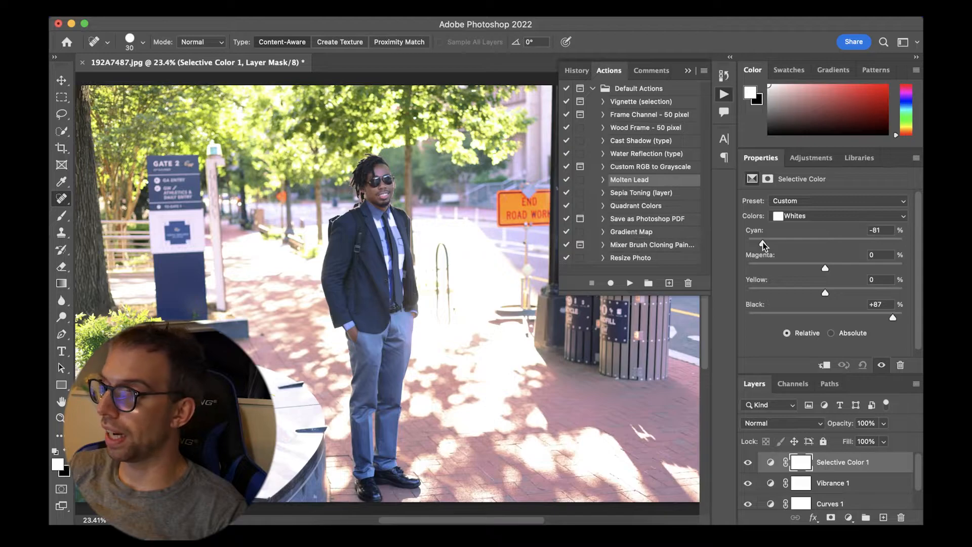
left_click(824, 242)
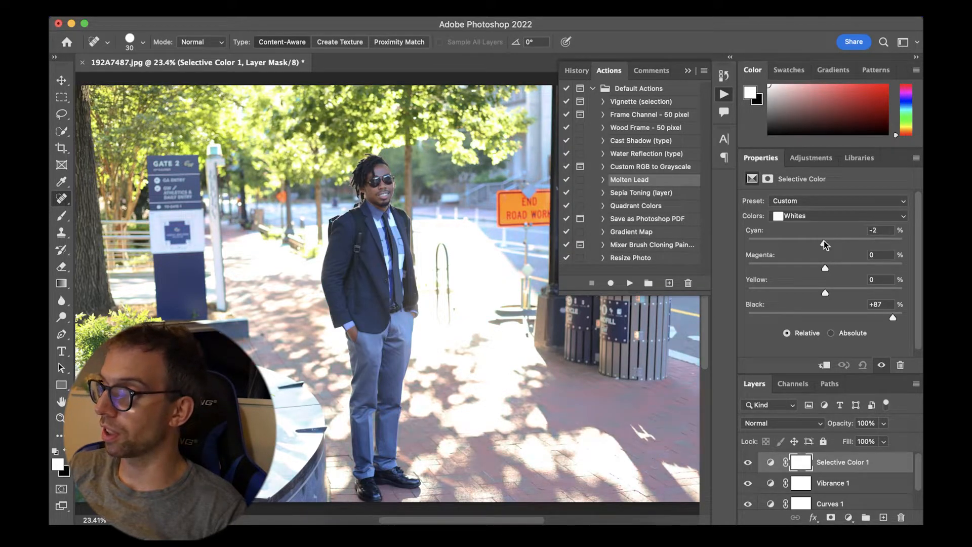
left_click(817, 267)
mouse_move(817, 268)
left_mouse_down()
mouse_move(759, 267)
mouse_move(885, 260)
mouse_move(824, 262)
left_mouse_up()
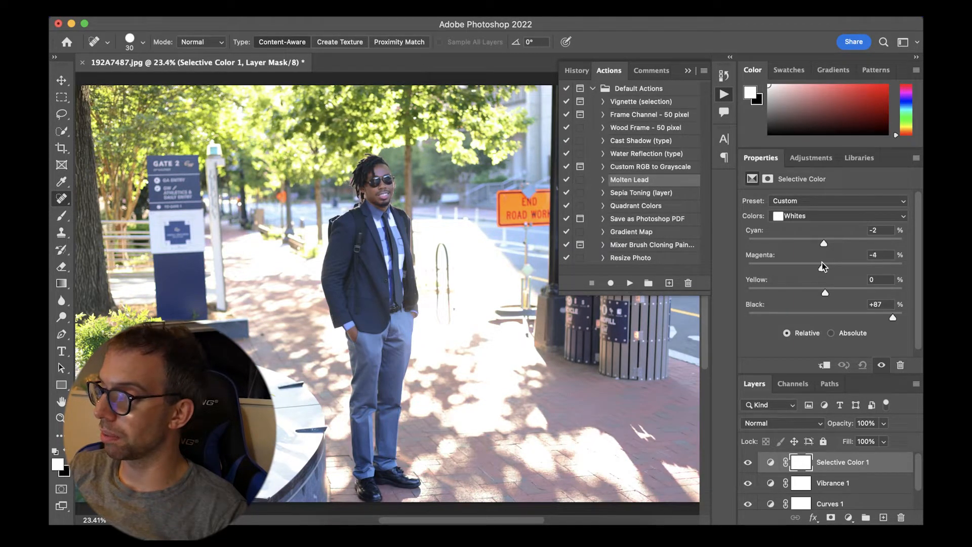
Set the Whites' Yellow to -40% in the Selective Color adjustment.
left_click_drag(829, 292, 809, 293)
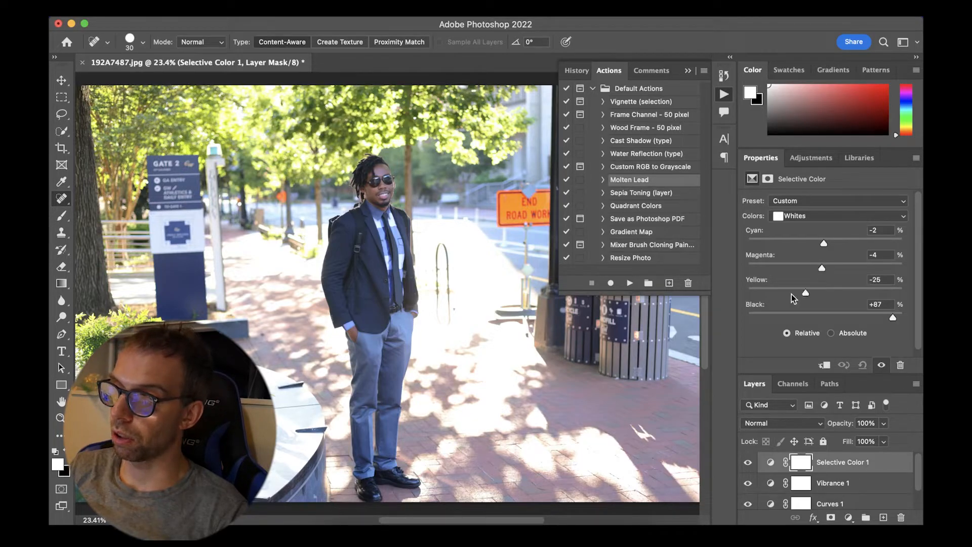
left_click(785, 288)
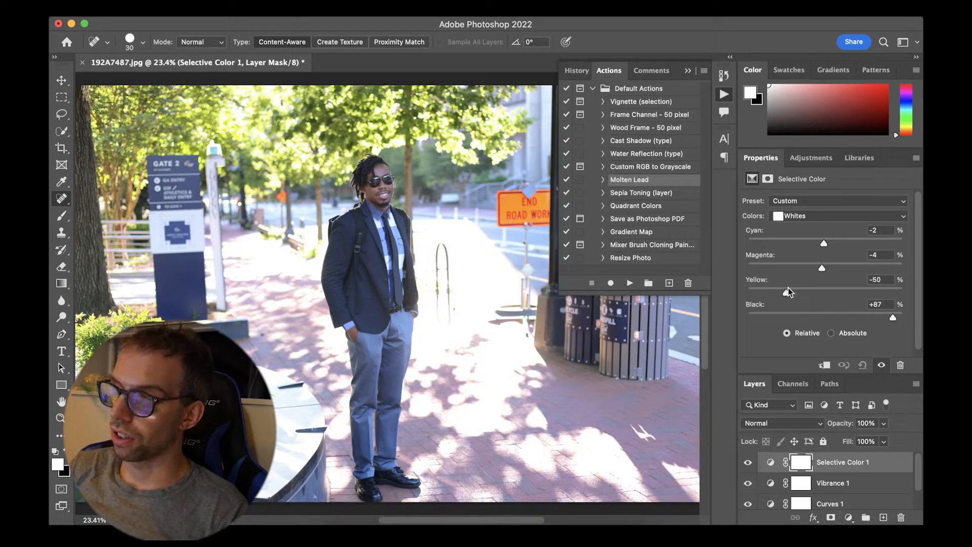
left_click_drag(774, 288, 798, 290)
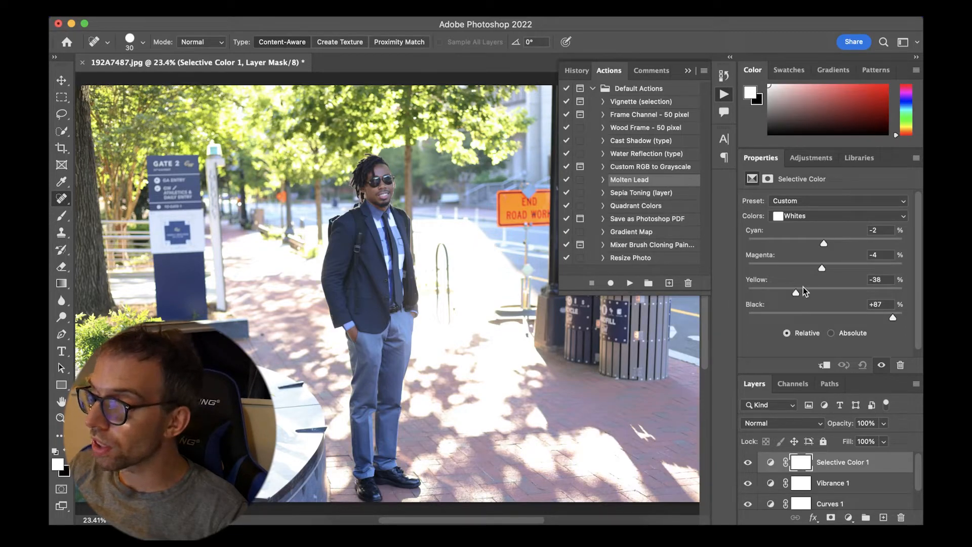
left_click(794, 288)
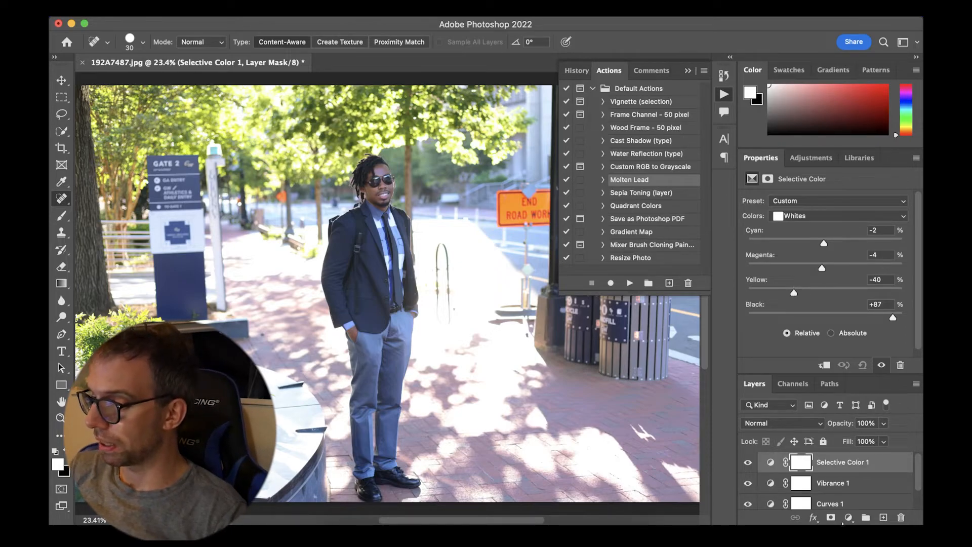
Add a Photo Filter adjustment layer with the Underwater filter at 30% density, after trying Warming Filter (LBA).
left_click(849, 517)
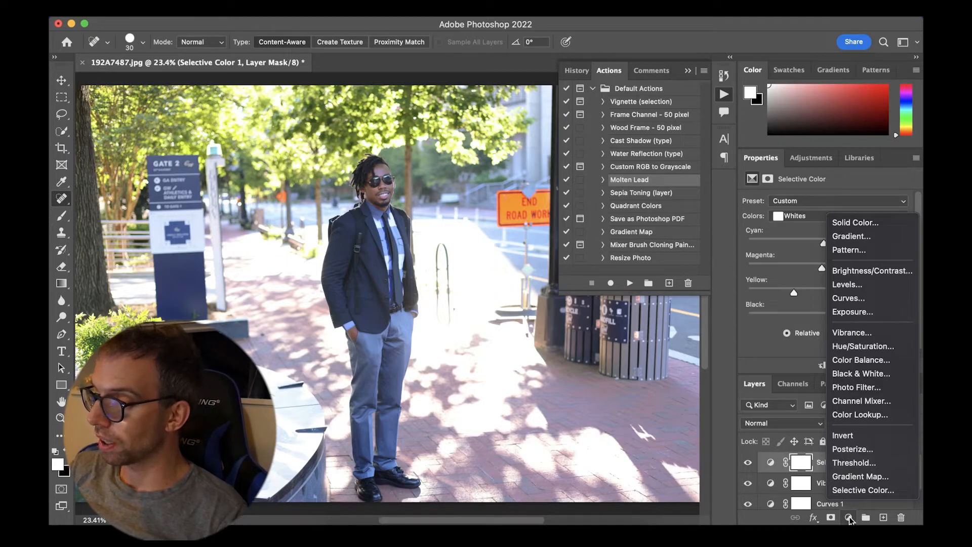
left_click(863, 388)
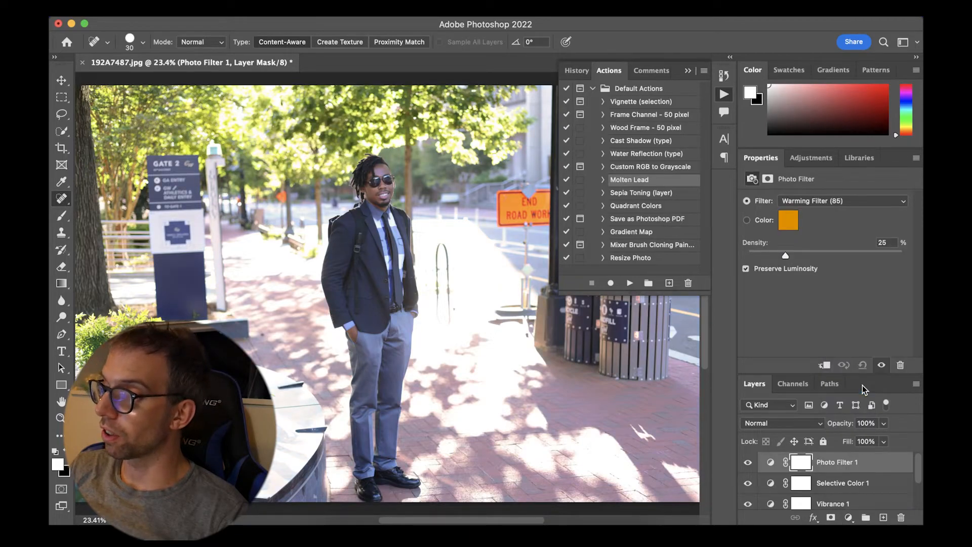
left_click(796, 201)
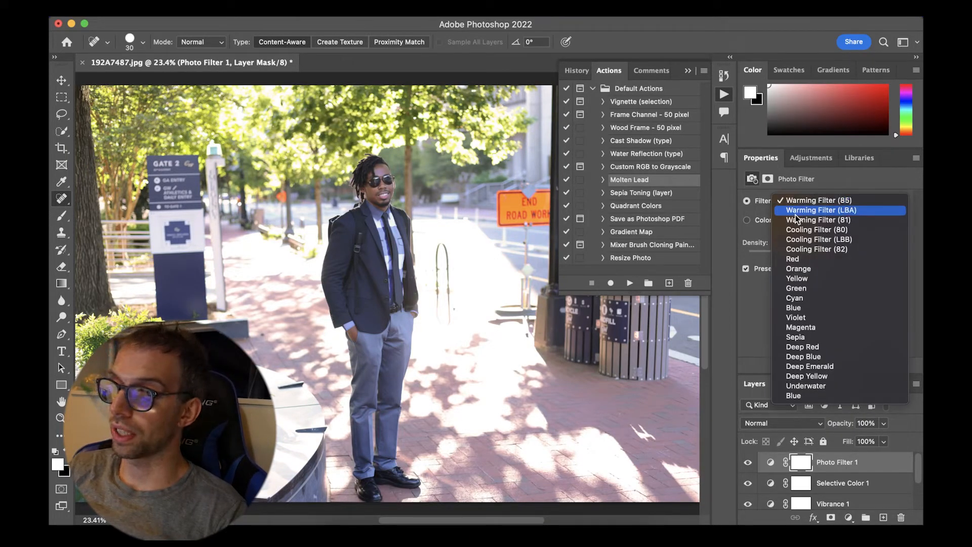
left_click(796, 210)
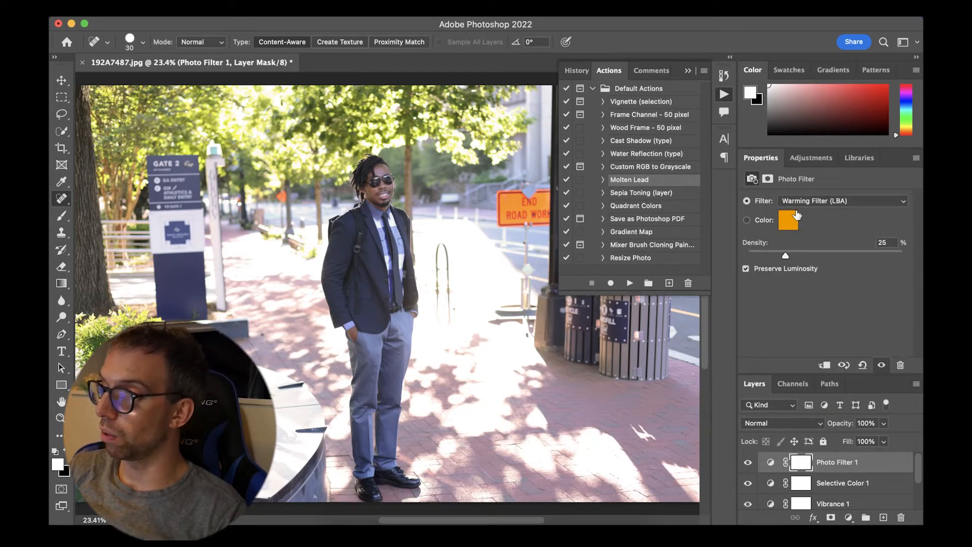
mouse_move(786, 255)
left_mouse_down()
mouse_move(828, 255)
mouse_move(796, 255)
left_mouse_up()
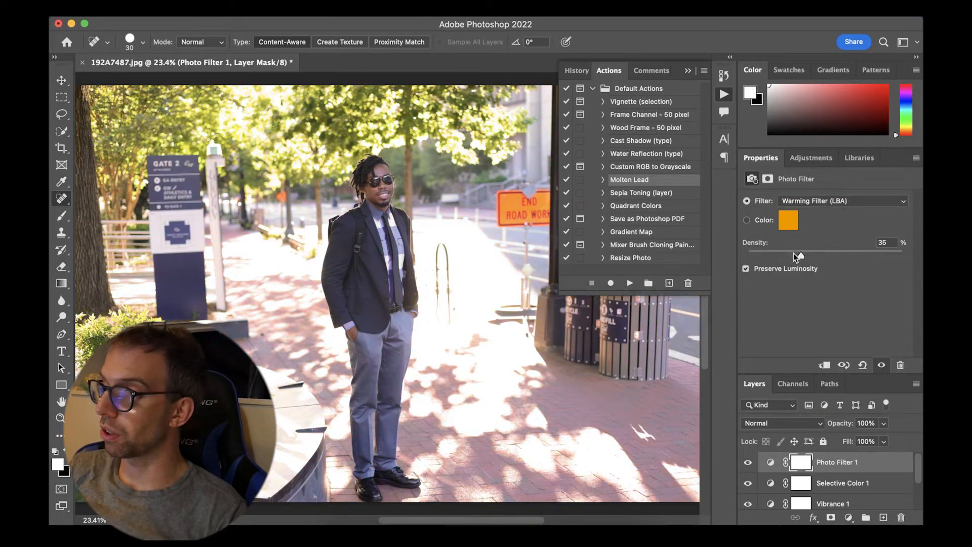
left_click(828, 202)
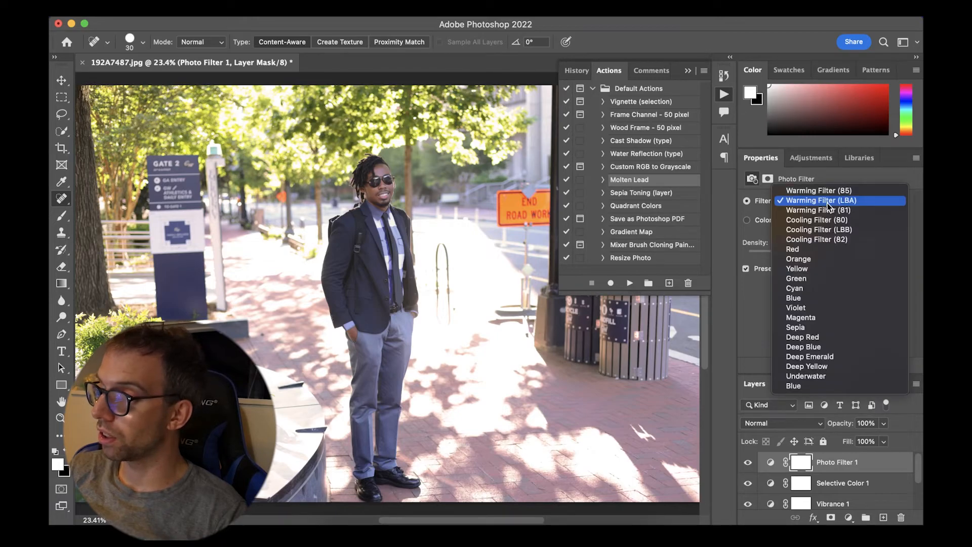
left_click(803, 376)
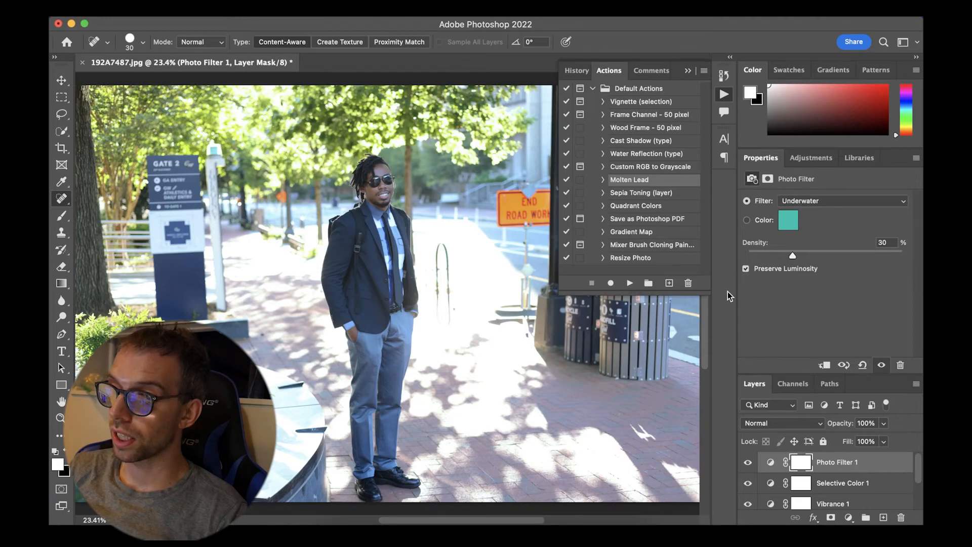
Compare the original photo with the edit by temporarily hiding every layer except Layer 0, and restore all adjustment layers.
scroll(773, 484, "down", 2)
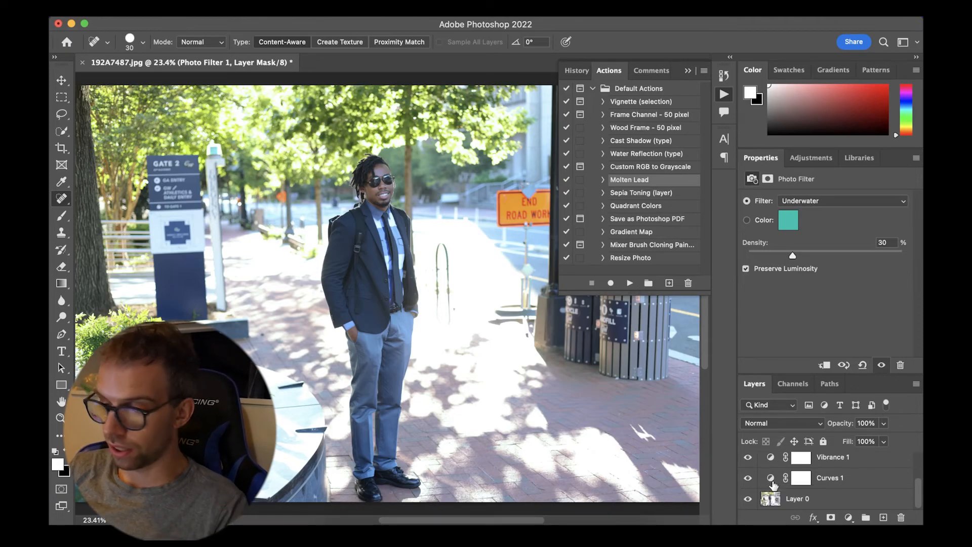
left_click(748, 499, "alt")
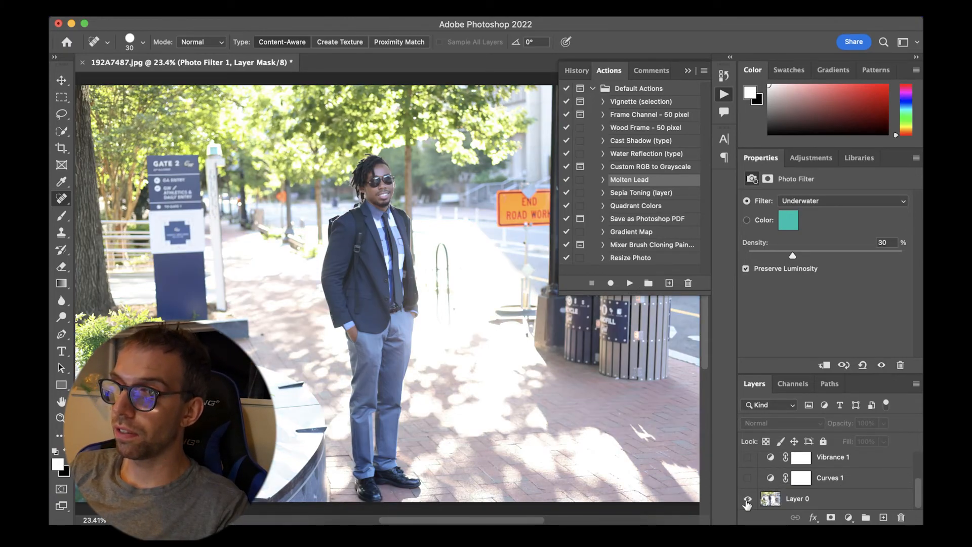
left_click(748, 501, "alt")
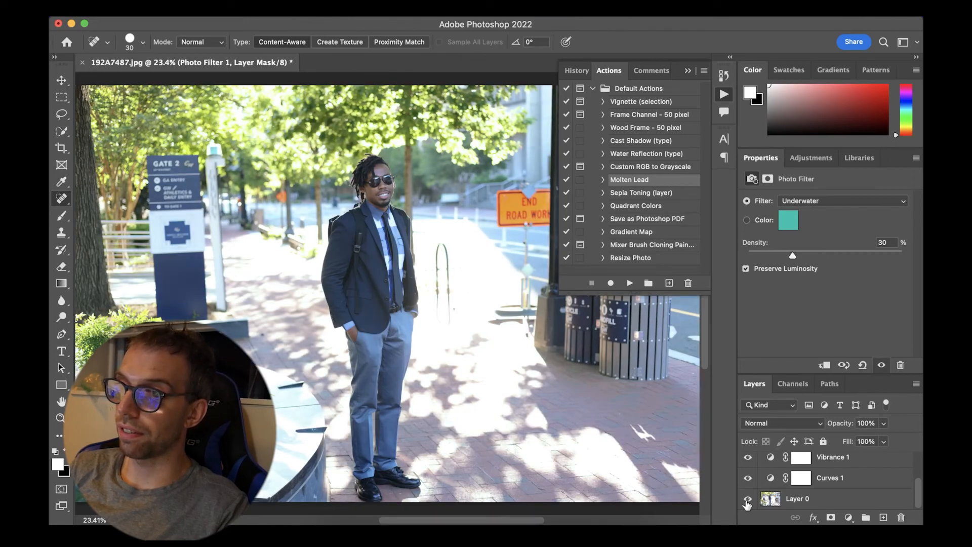